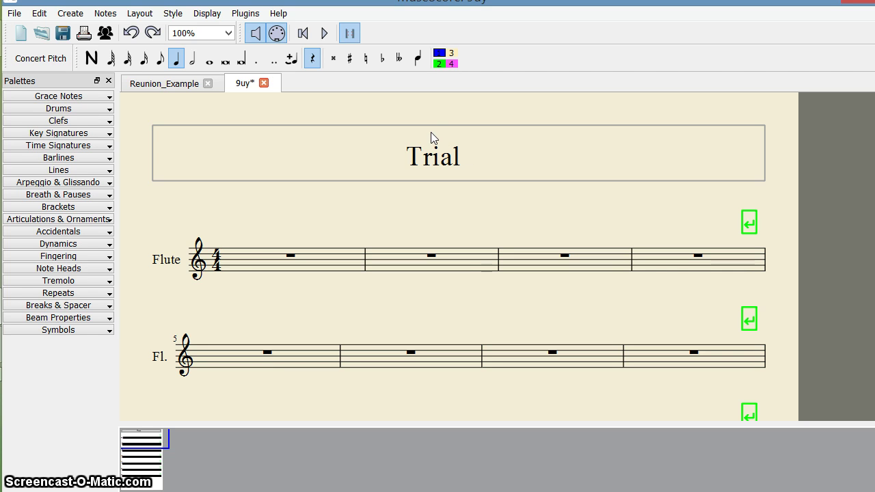
- Add an end-repeat barline after the first Flute measure from the Barlines palette
left_click(15, 14)
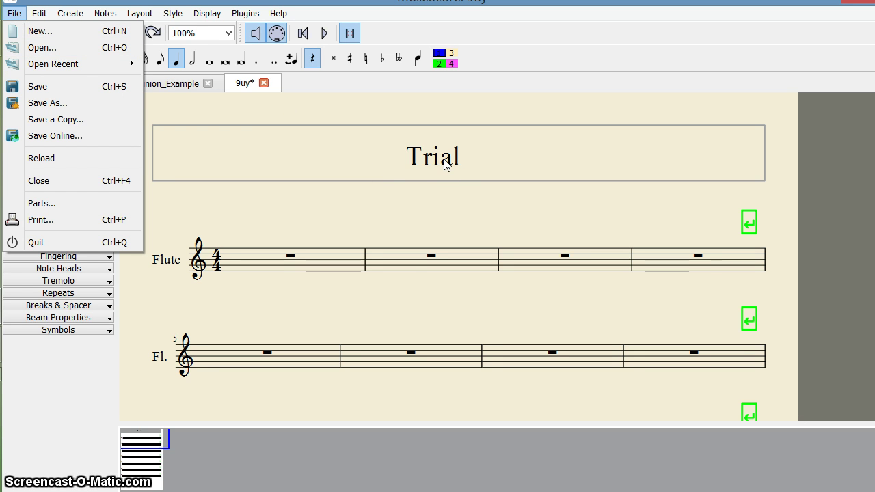
left_click(374, 196)
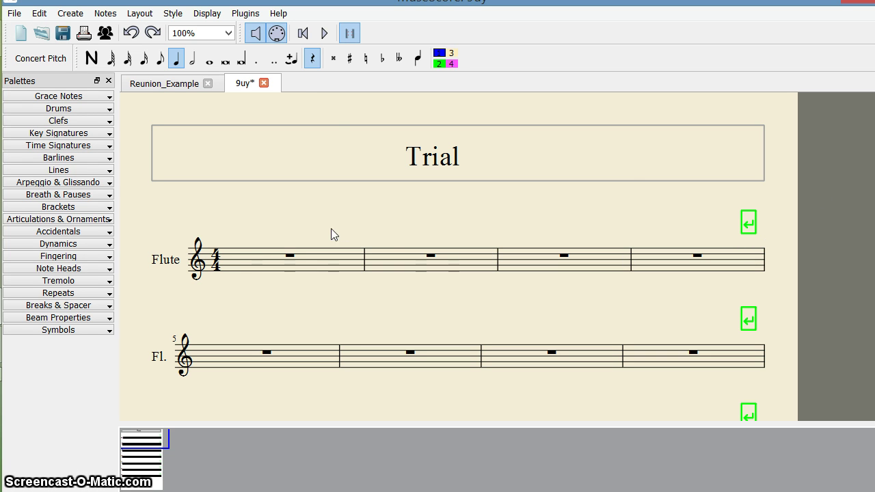
left_click(259, 268)
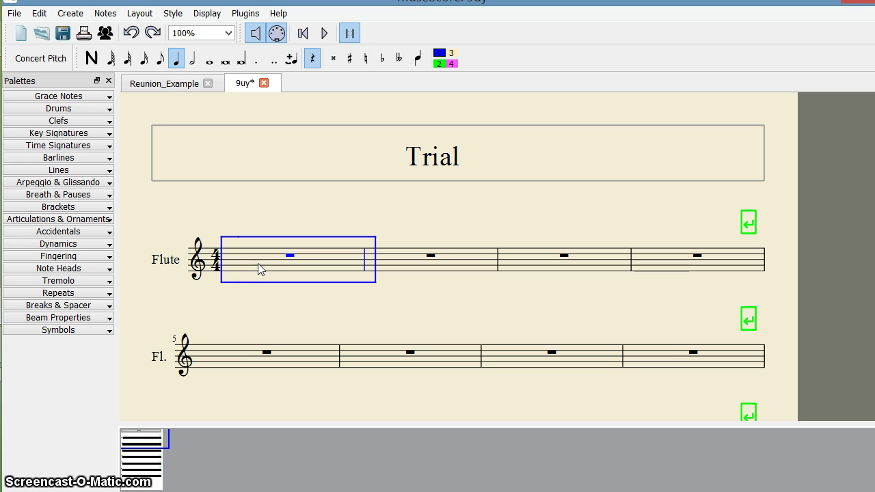
left_click(109, 158)
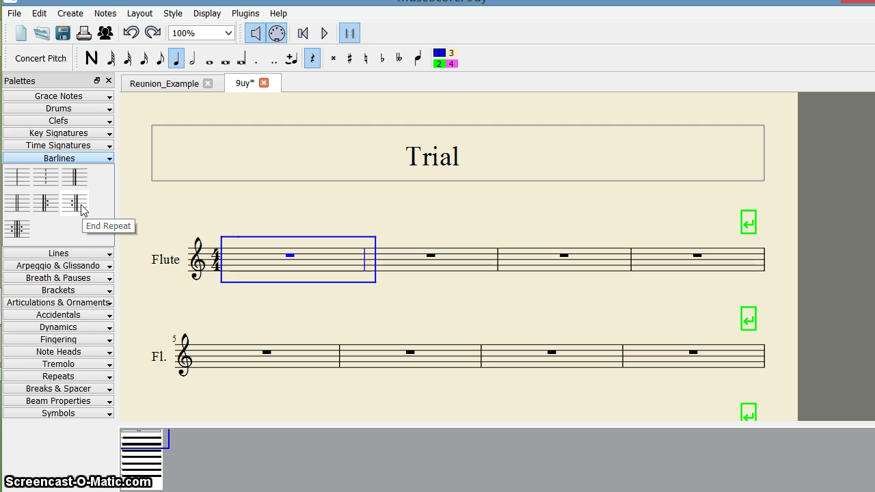
left_click_drag(76, 202, 281, 258)
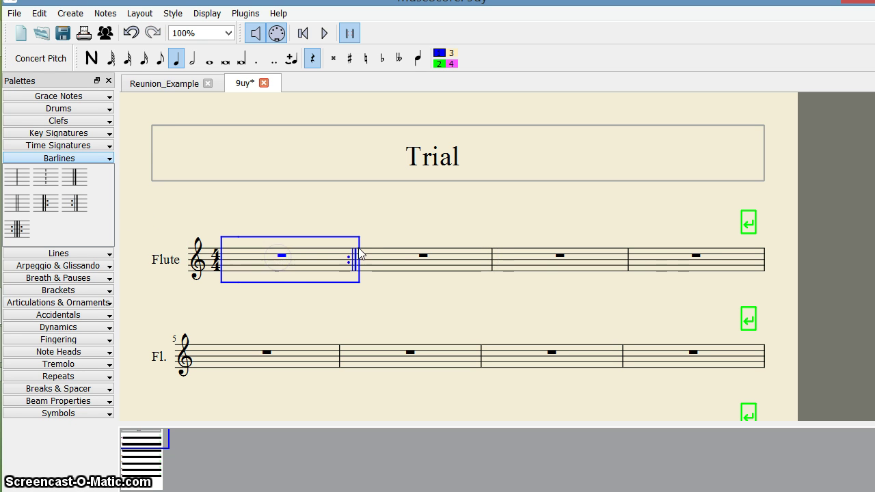
left_click(367, 296)
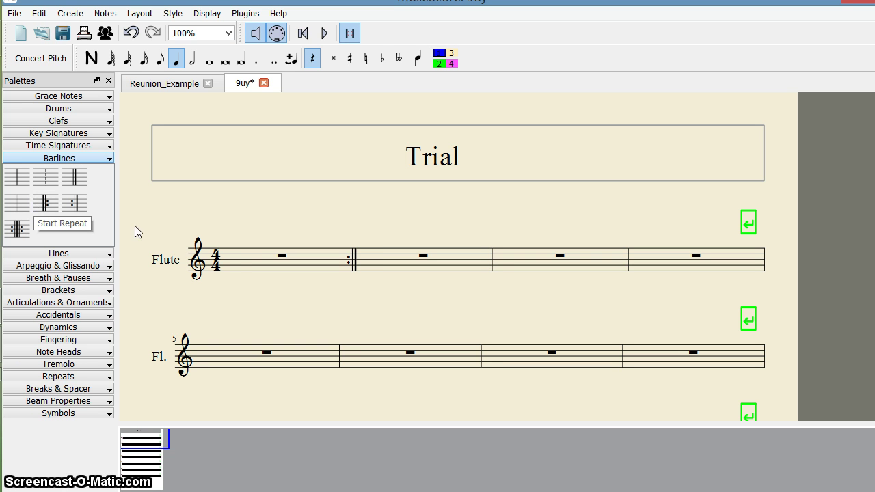
- Add a start-repeat barline at the beginning of the first Flute measure
left_click(238, 264)
left_click_drag(44, 204, 227, 275)
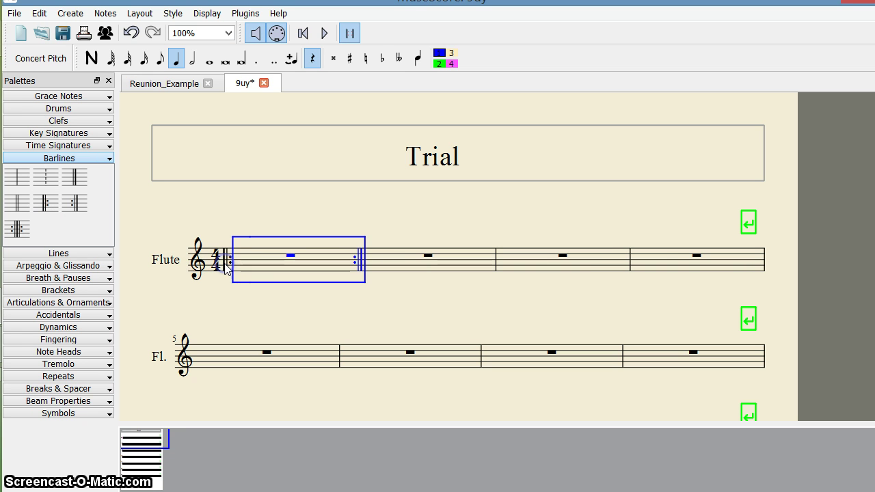
left_click(253, 289)
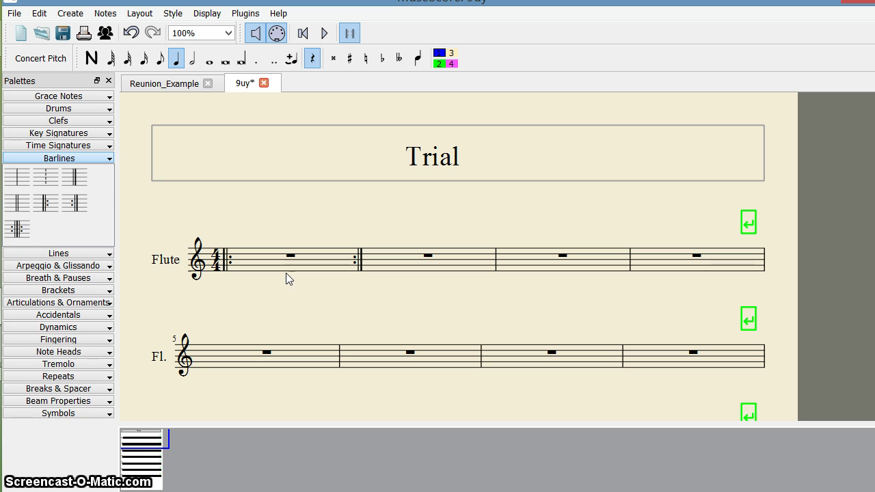
- Enter quarter notes E, F, A and C into measure 1, replacing the whole rest
key("n")
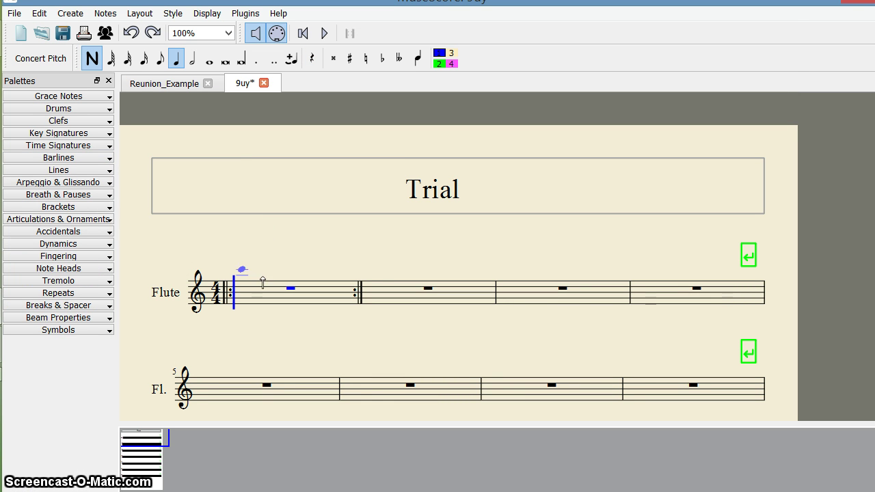
left_click(268, 305)
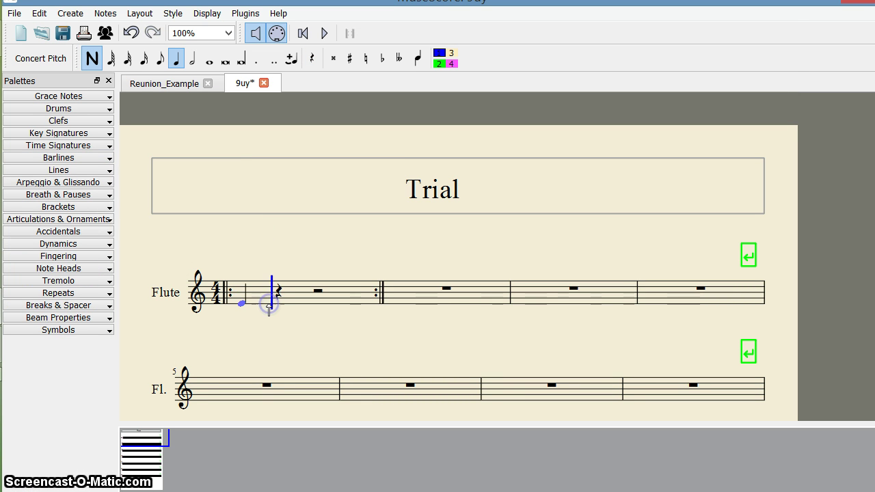
left_click(270, 301)
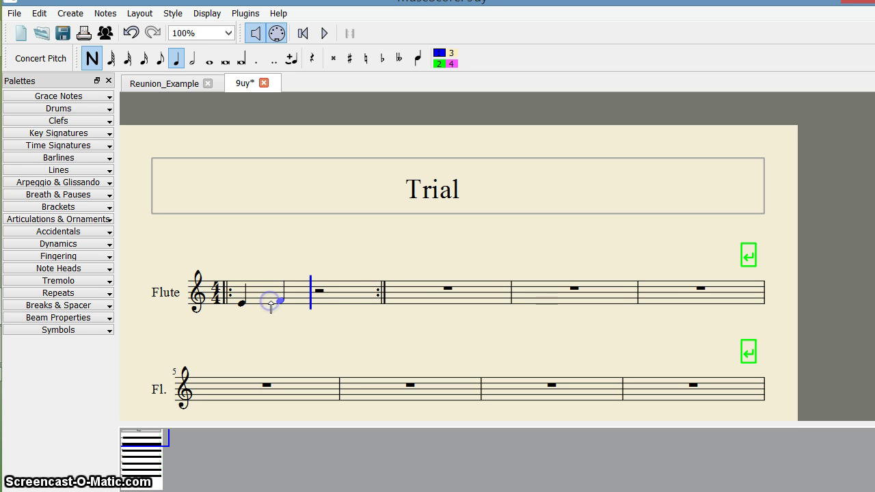
left_click(313, 294)
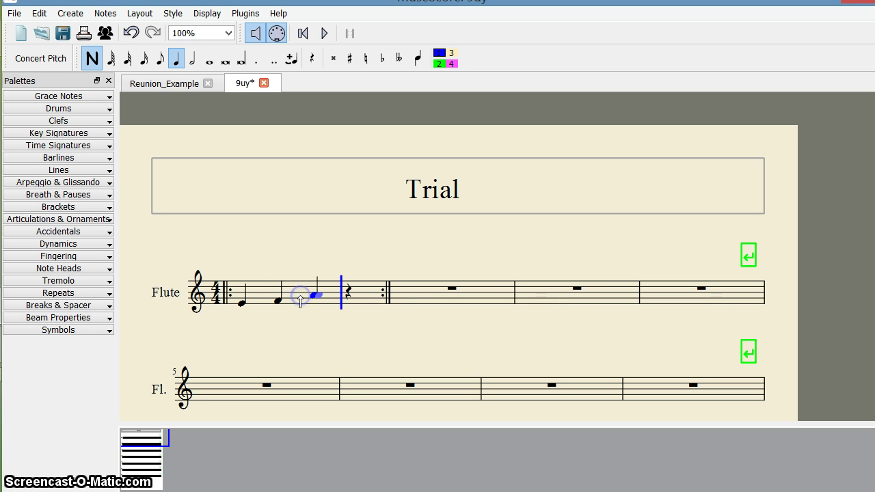
left_click(346, 290)
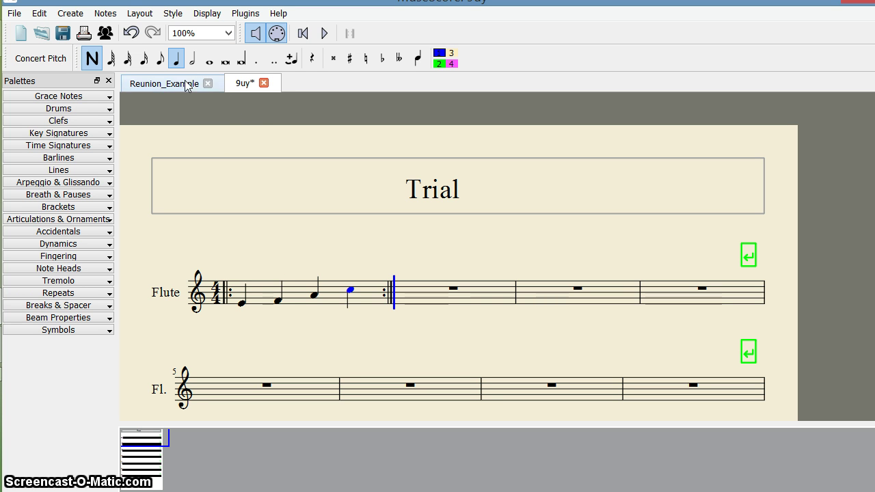
left_click(92, 58)
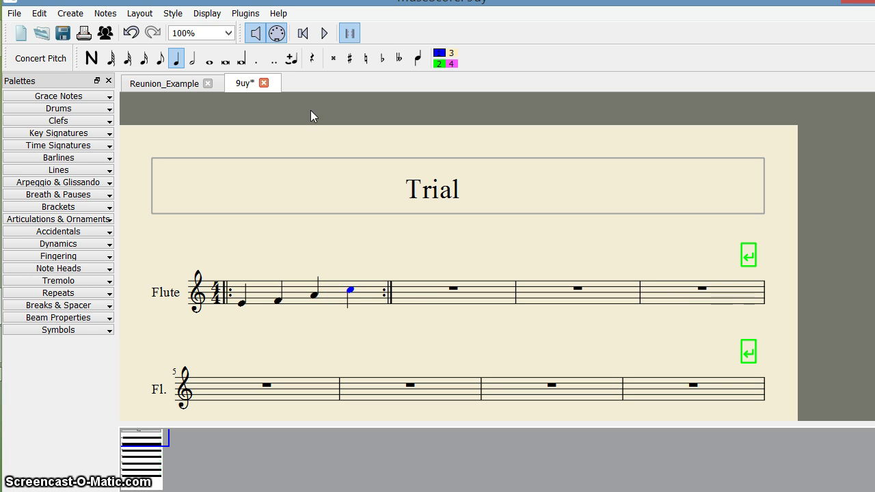
- Play the score from the first note and stop it, twice over
left_click(243, 305)
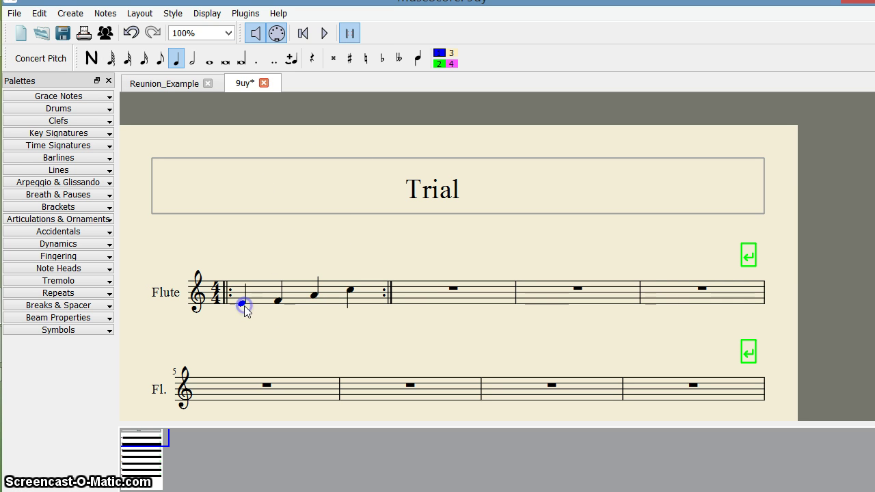
left_click(319, 35)
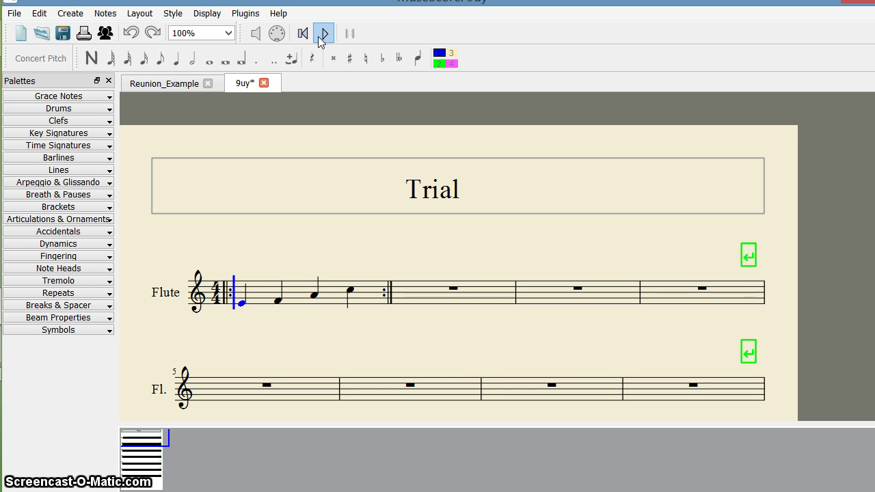
left_click(319, 40)
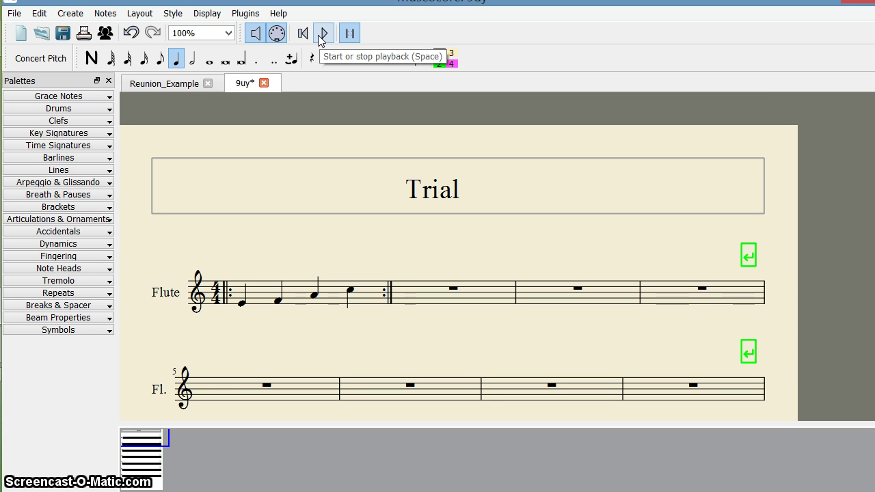
left_click(319, 39)
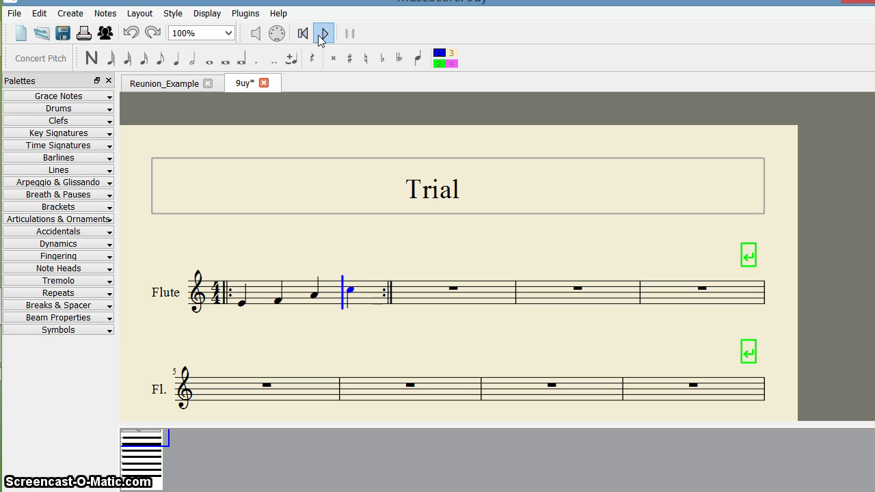
left_click(319, 40)
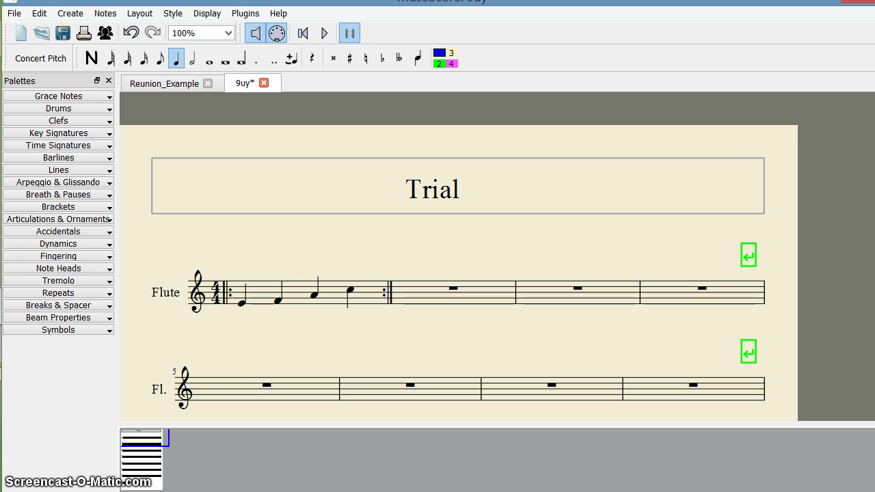
- Scroll to measures 21–32 and drag the final barline from the Barlines palette toward them
left_click(100, 160)
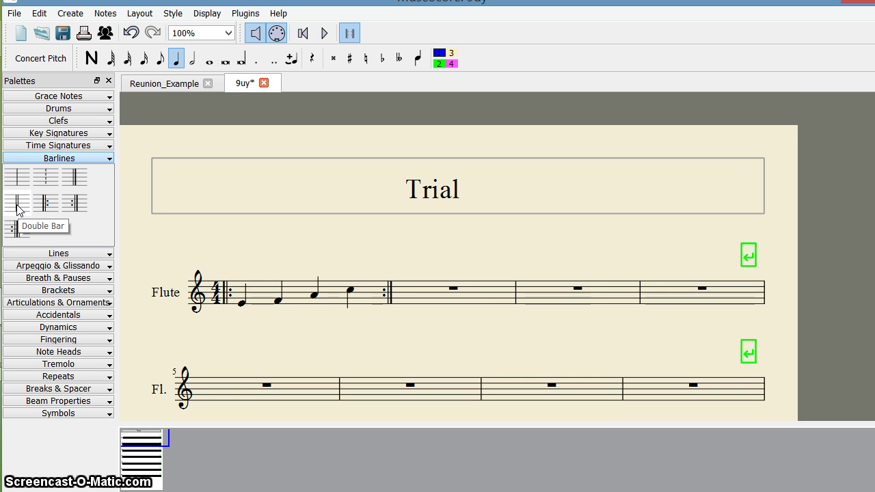
scroll(556, 318, "down", 5)
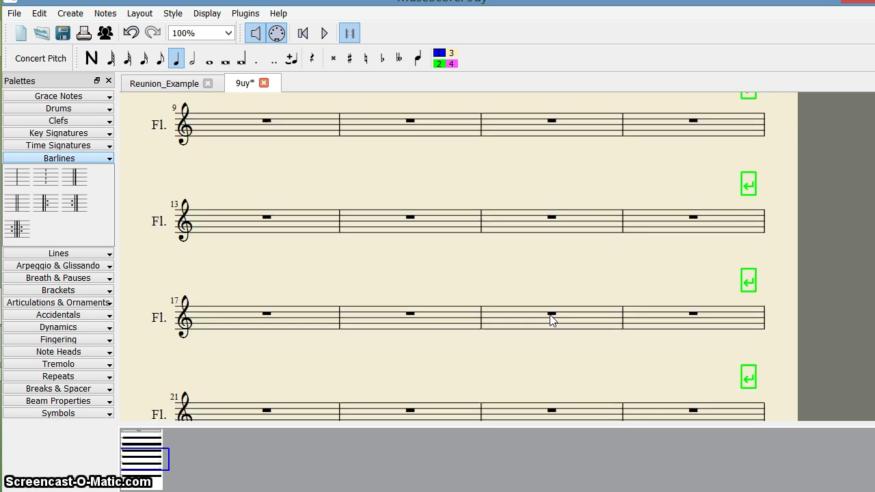
scroll(552, 319, "down", 5)
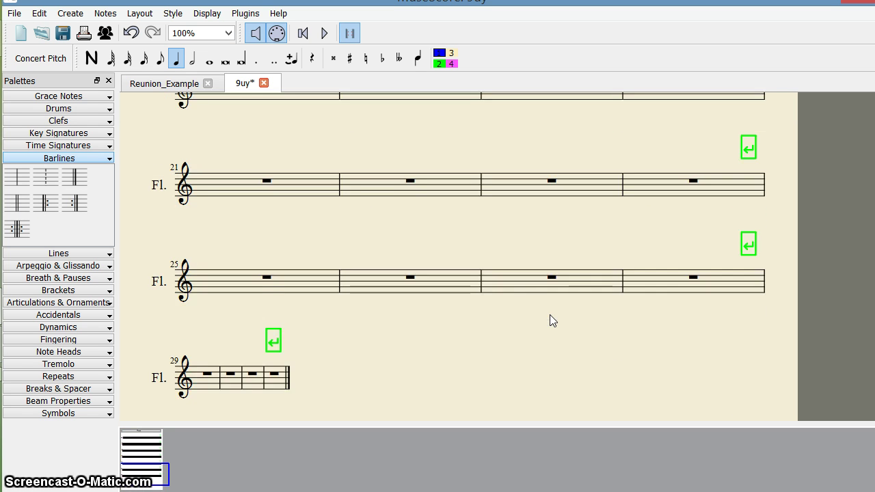
scroll(549, 315, "down", 1)
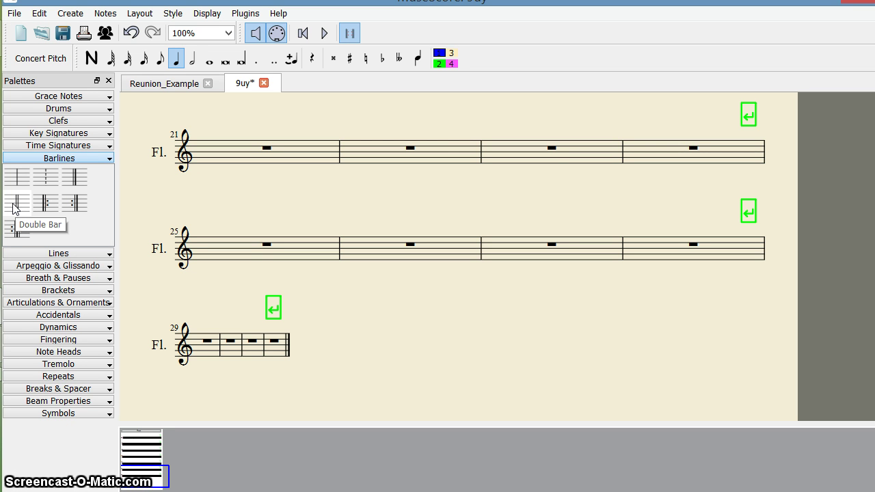
left_click(76, 178)
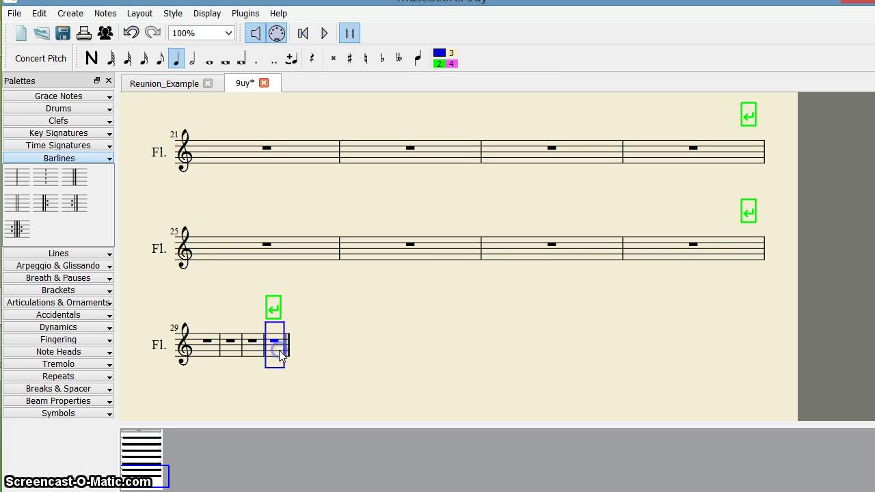
left_click_drag(76, 178, 277, 345)
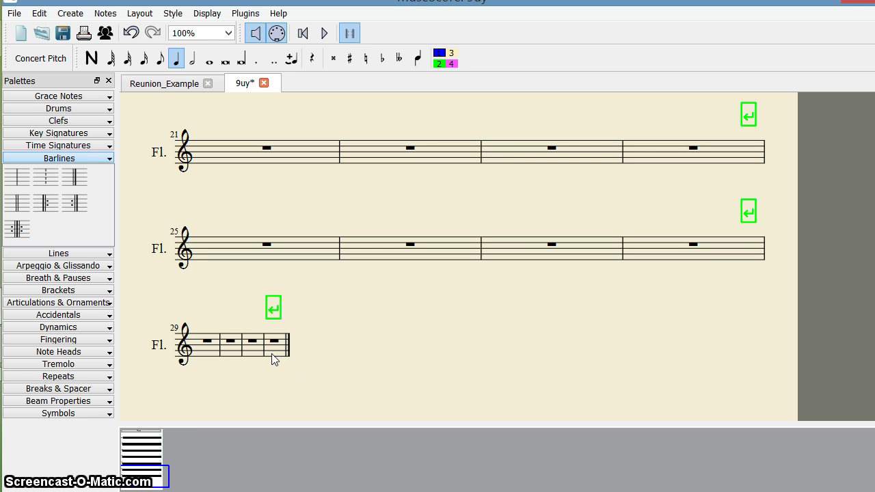
- Put a final barline at the end of measure 28
left_click(745, 244)
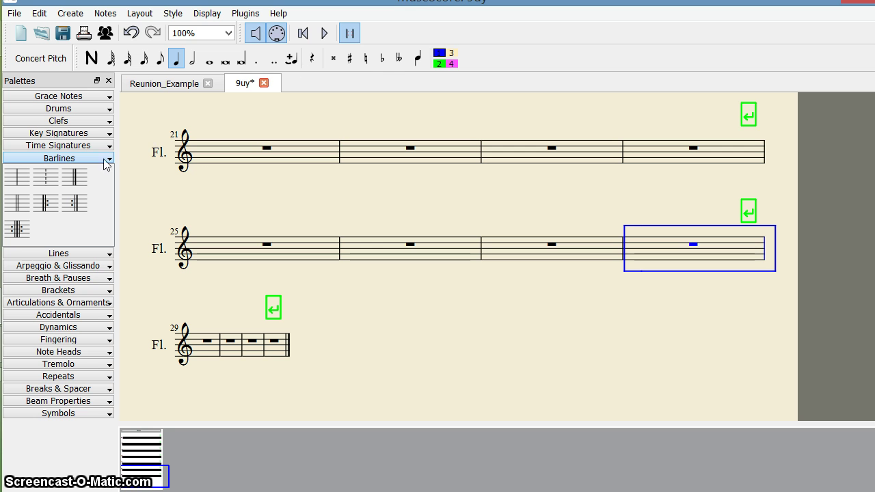
left_click(74, 177)
left_click_drag(74, 177, 651, 240)
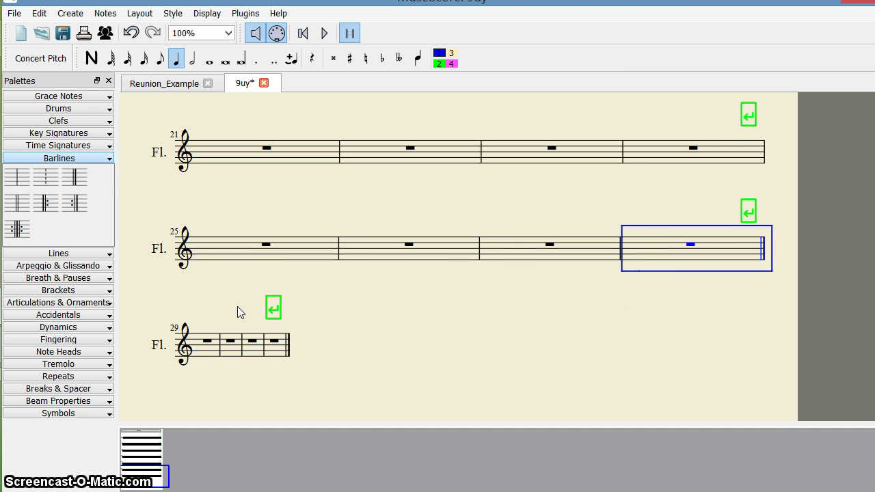
left_click(412, 340)
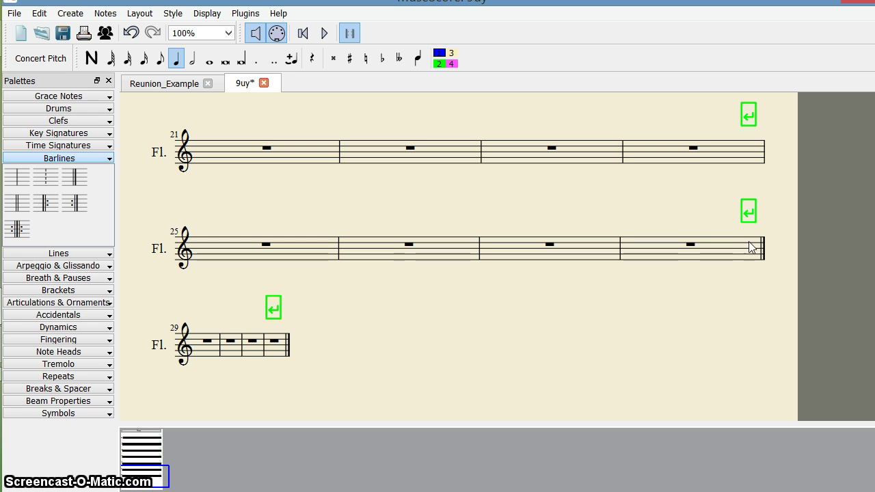
- Select the rests of measure 29 on the last line, then clear the selection
mouse_move(205, 341)
left_mouse_down()
mouse_move(228, 341)
mouse_move(205, 341)
left_mouse_up()
left_click(203, 346, "shift")
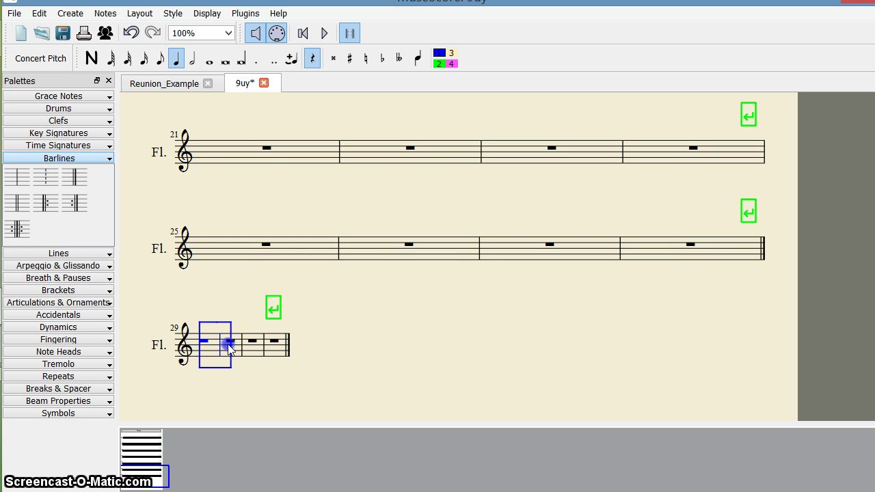
left_click(277, 345, "shift")
left_click(337, 343)
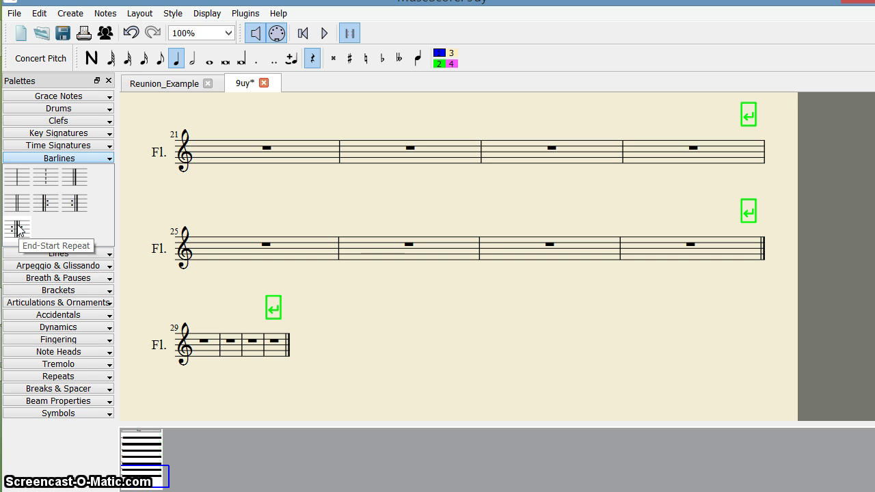
- Attach an End-Start Repeat barline after measure 26, then select the rest in measure 26
left_click_drag(16, 228, 355, 248)
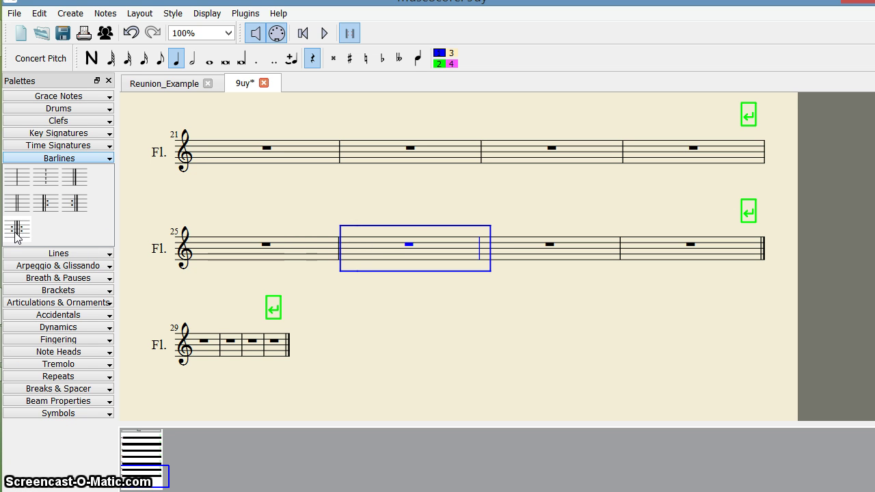
left_click_drag(17, 232, 364, 254)
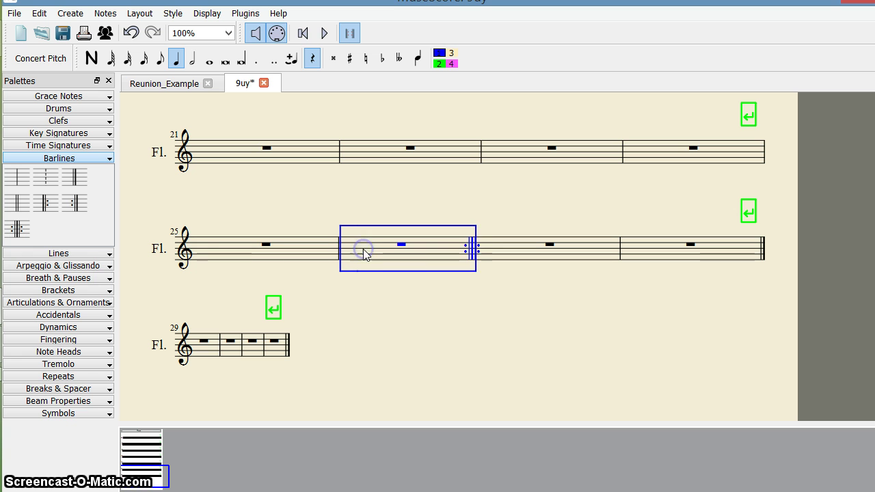
left_click(454, 303)
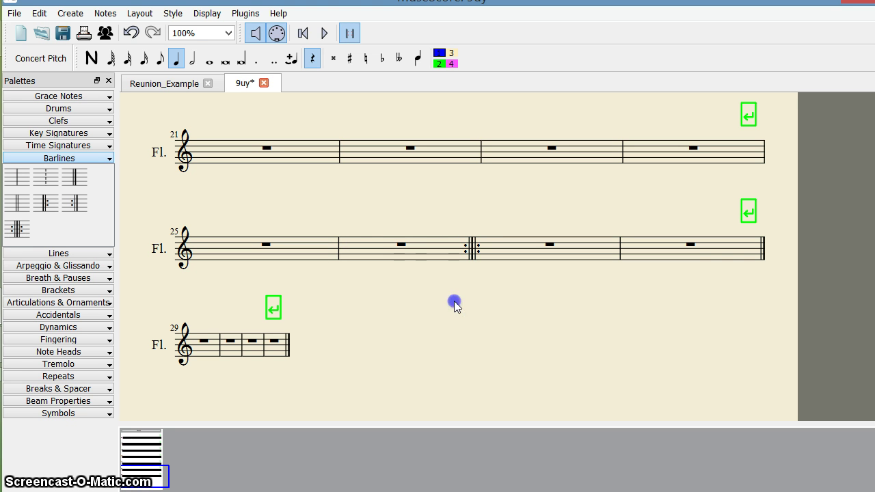
left_click(401, 245)
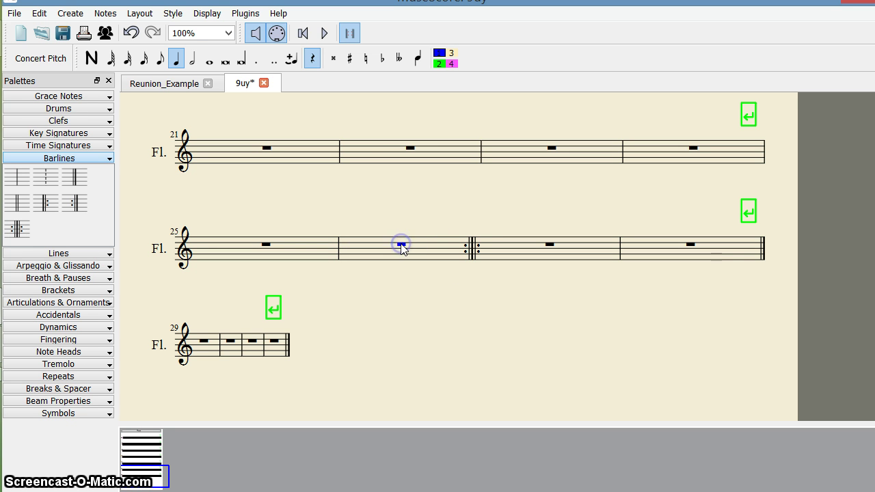